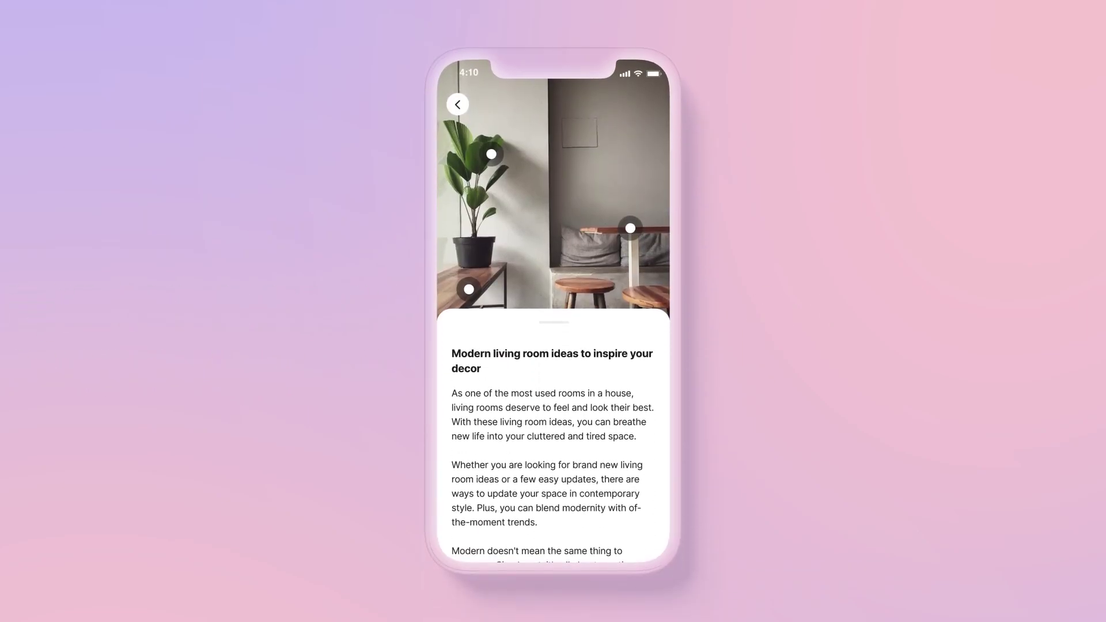
- Demo the finished prototype: tap the side table, potted plant and work bench hotspots, then pull the sheet up
left_click(630, 228)
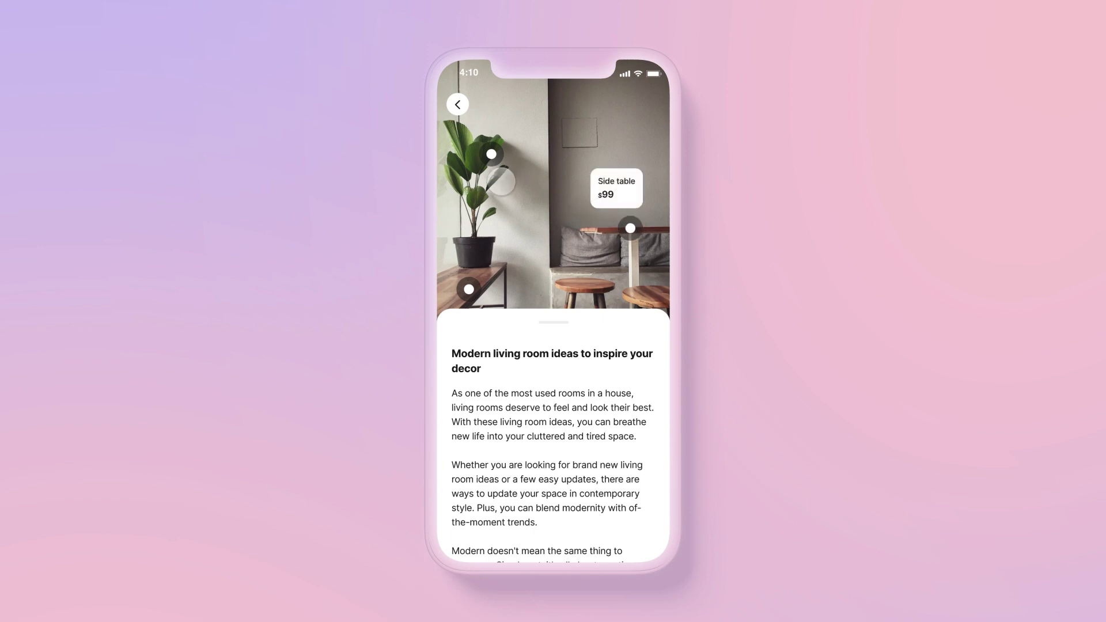
left_click(492, 154)
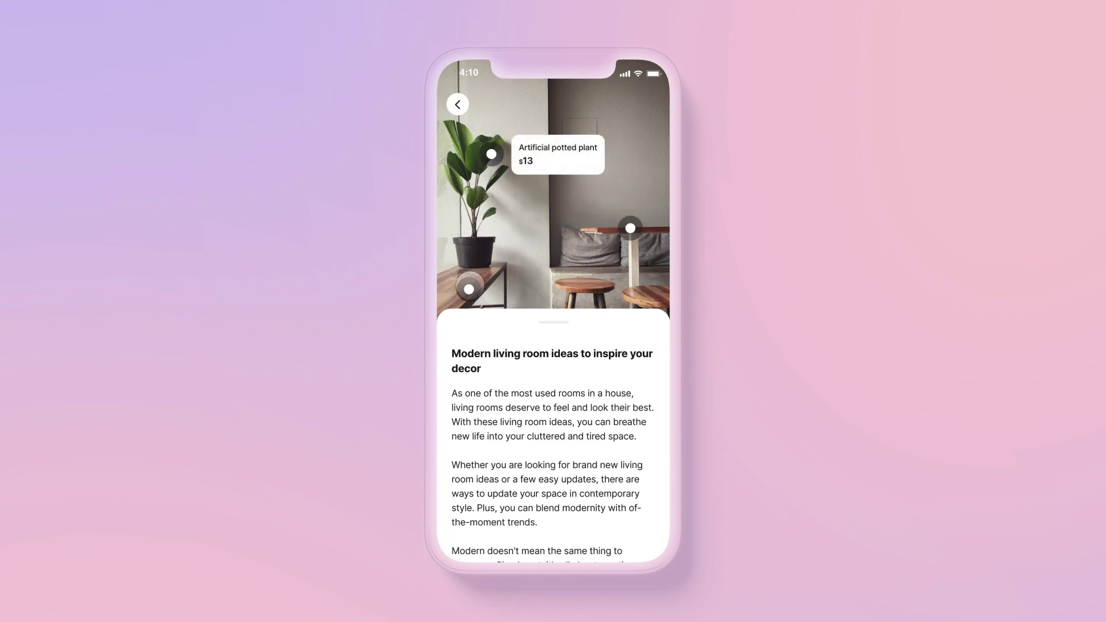
left_click(469, 289)
left_click_drag(552, 318, 537, 399)
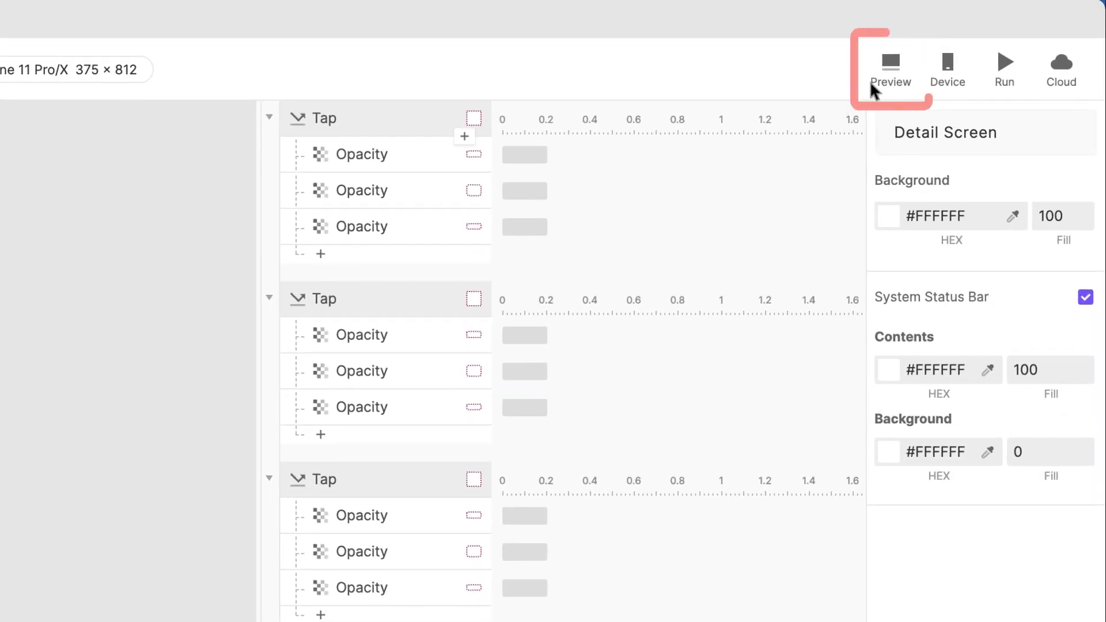
- Preview the Detail Screen and tap twice near the bottom dot at the sheet's top edge
left_click(951, 50)
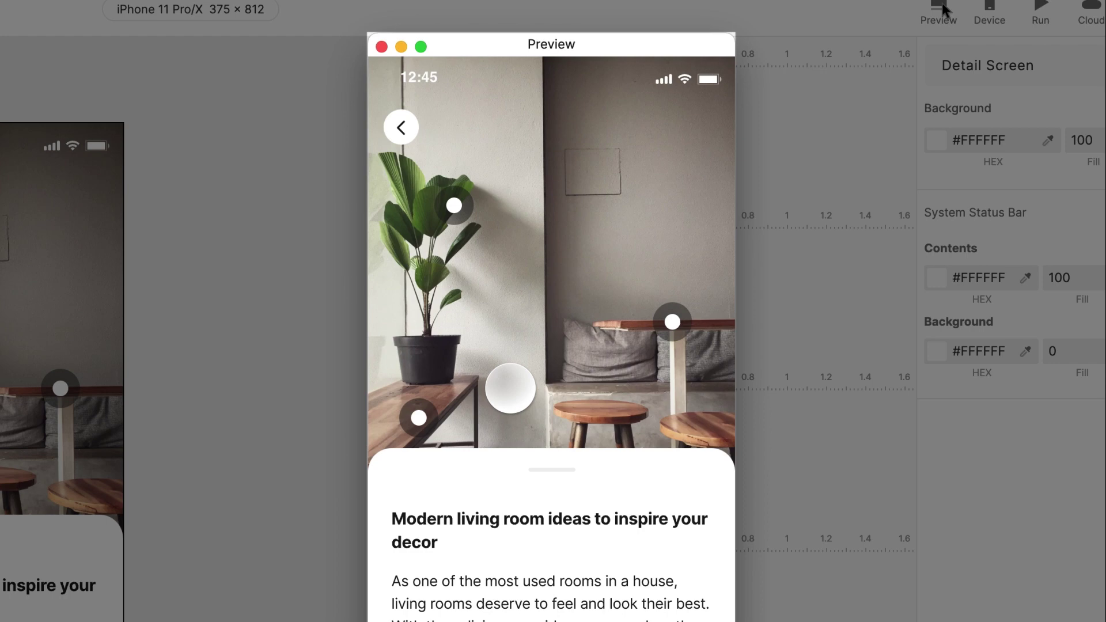
left_click(548, 447)
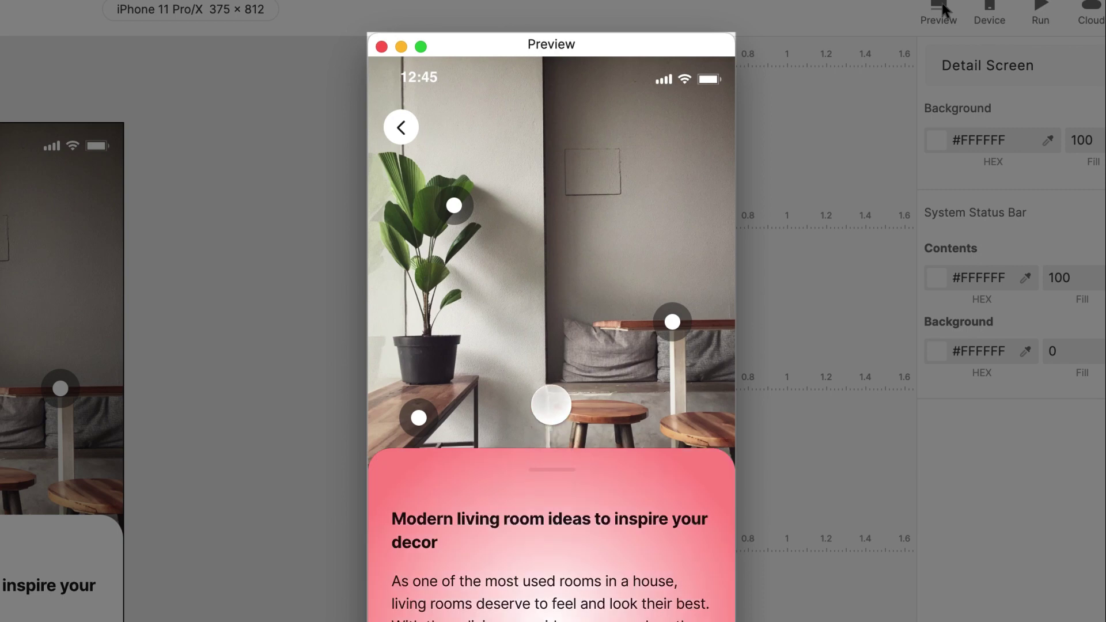
left_click(548, 447)
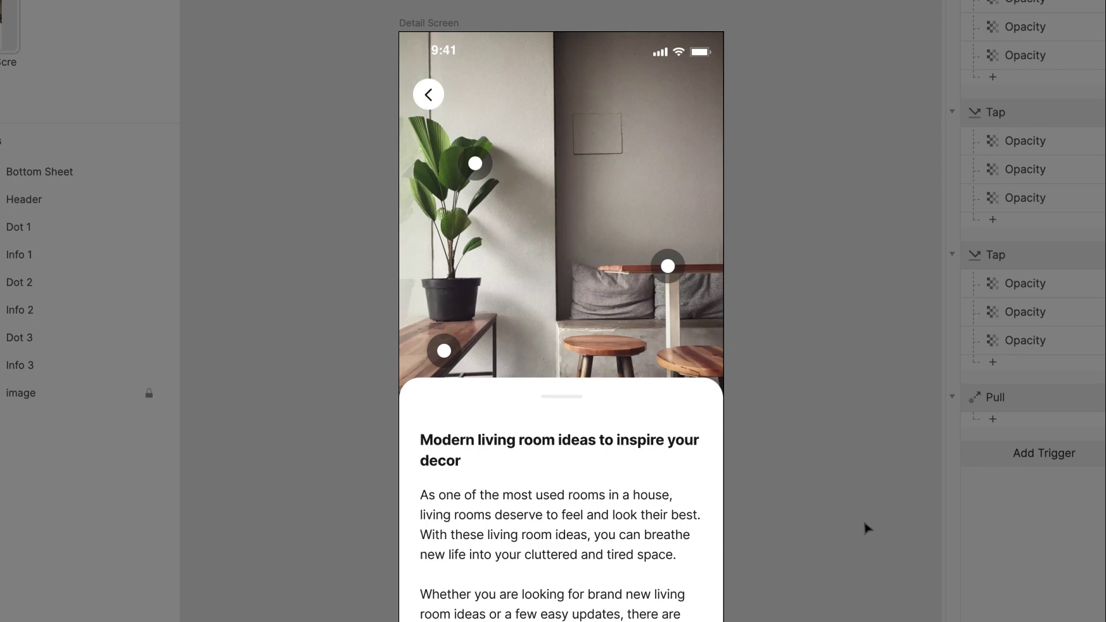
- Select Dot 1, Dot 2 and Dot 3 together and enable a touch area of 10 on every side
left_click(679, 279)
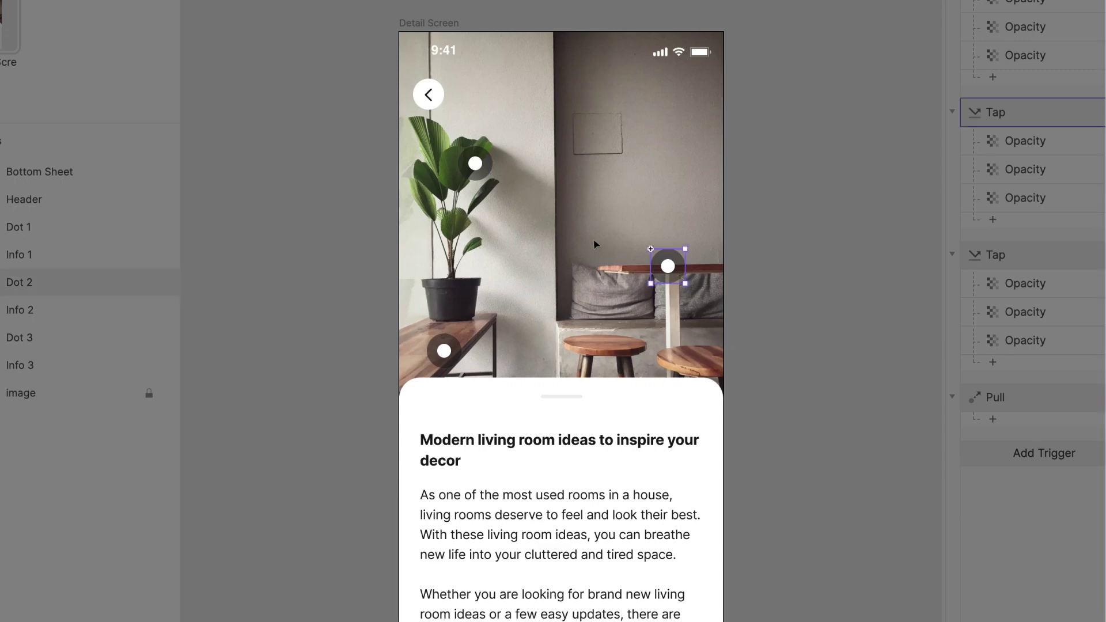
left_click(476, 165, "shift")
left_click(443, 350, "shift")
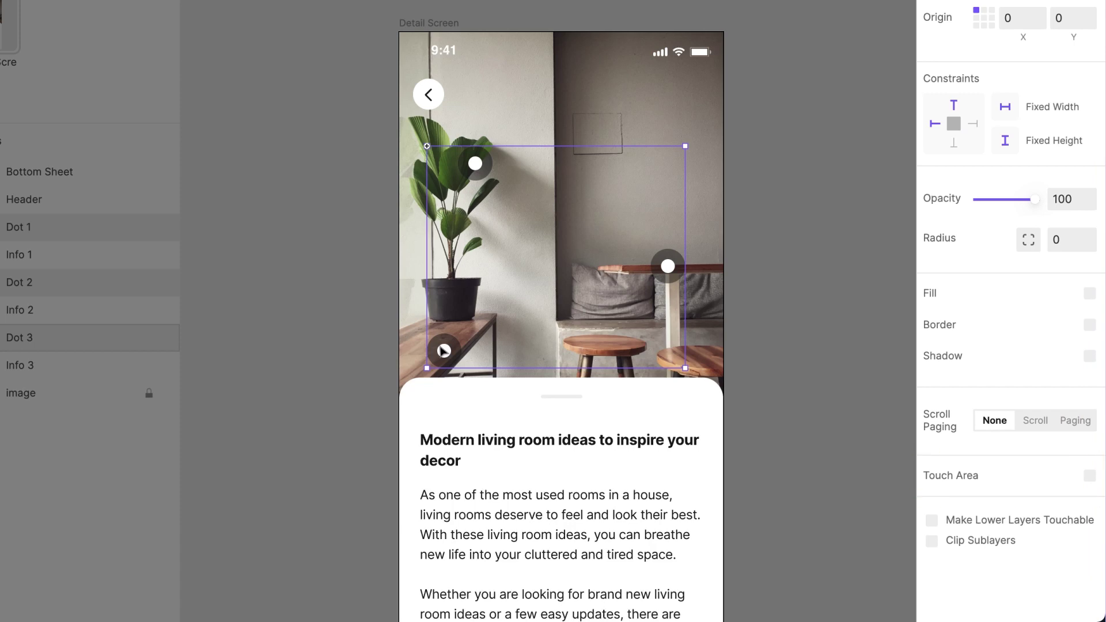
left_click(1089, 476)
scroll(1011, 403, "down", 3)
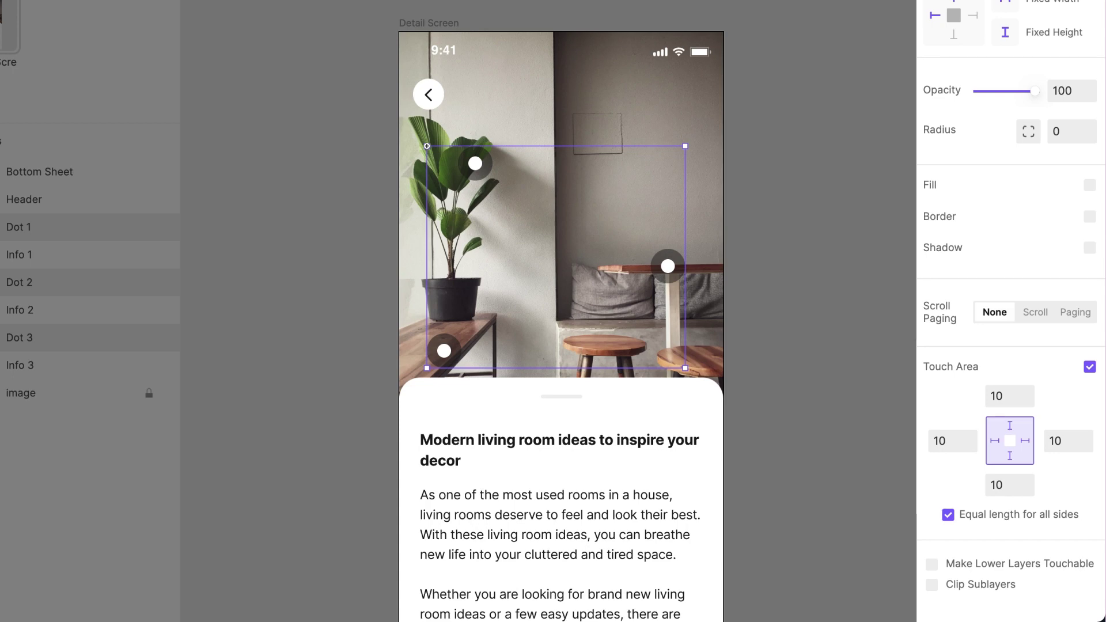
left_click(678, 276)
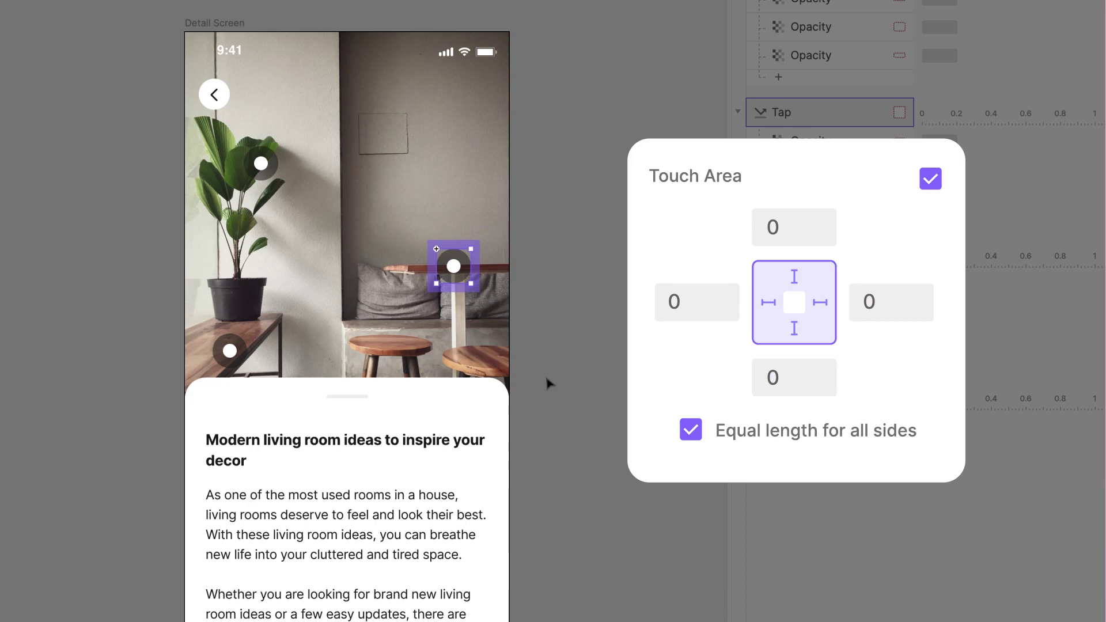
- Turn on the Bottom Sheet's touch area, extended 40 on top and 0 elsewhere
left_click(477, 437)
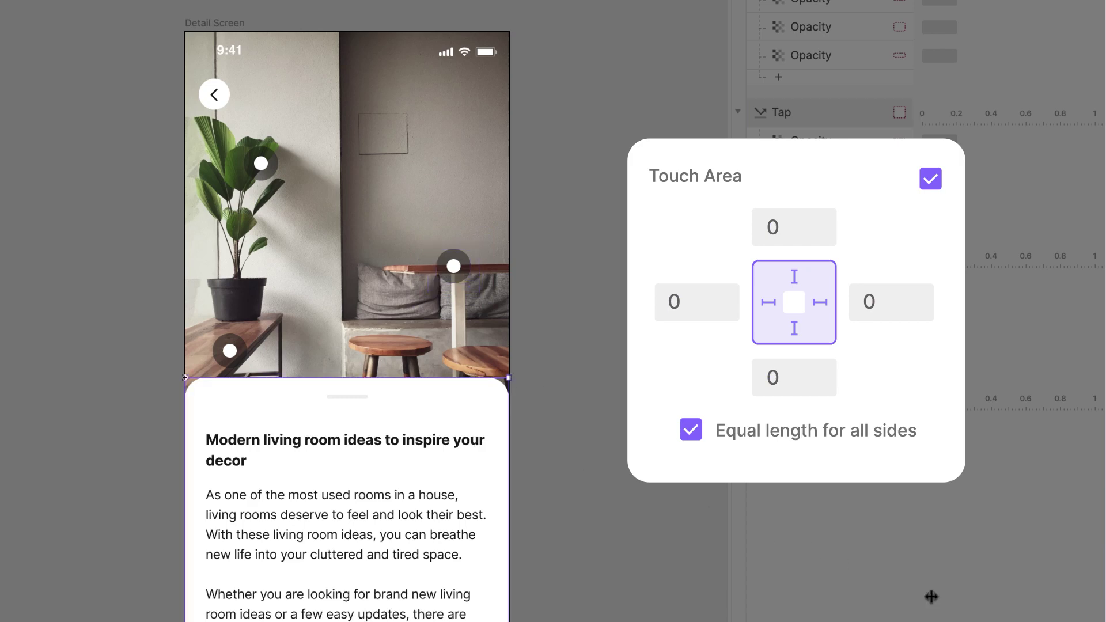
left_click(931, 178)
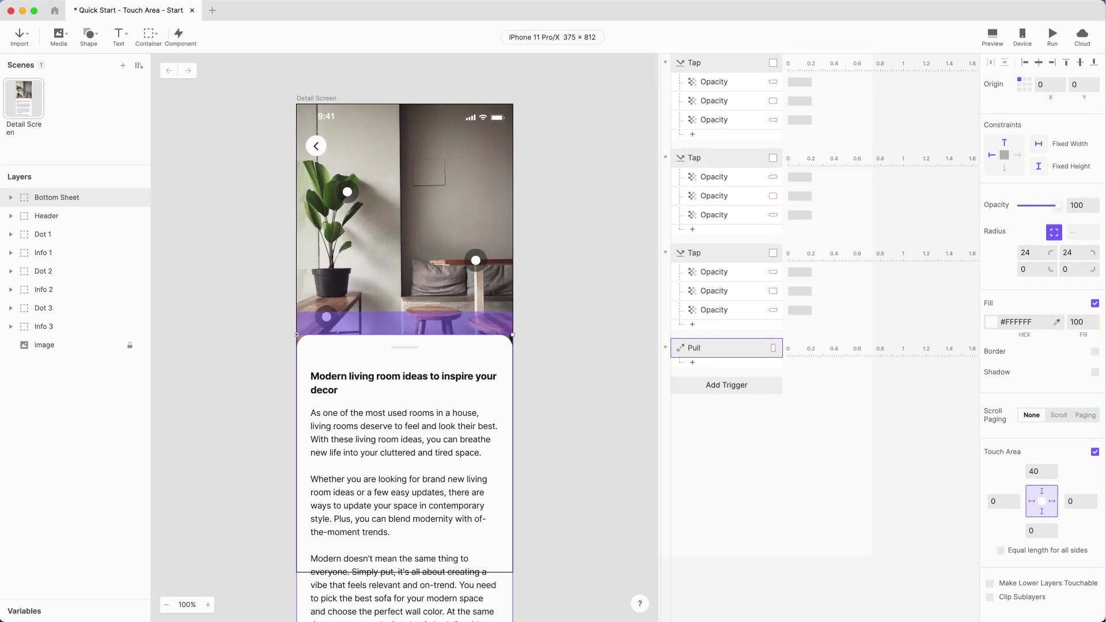
- Preview the prototype, pull the sheet and tap the side table and plant dots, then return to the editor
left_click(995, 49)
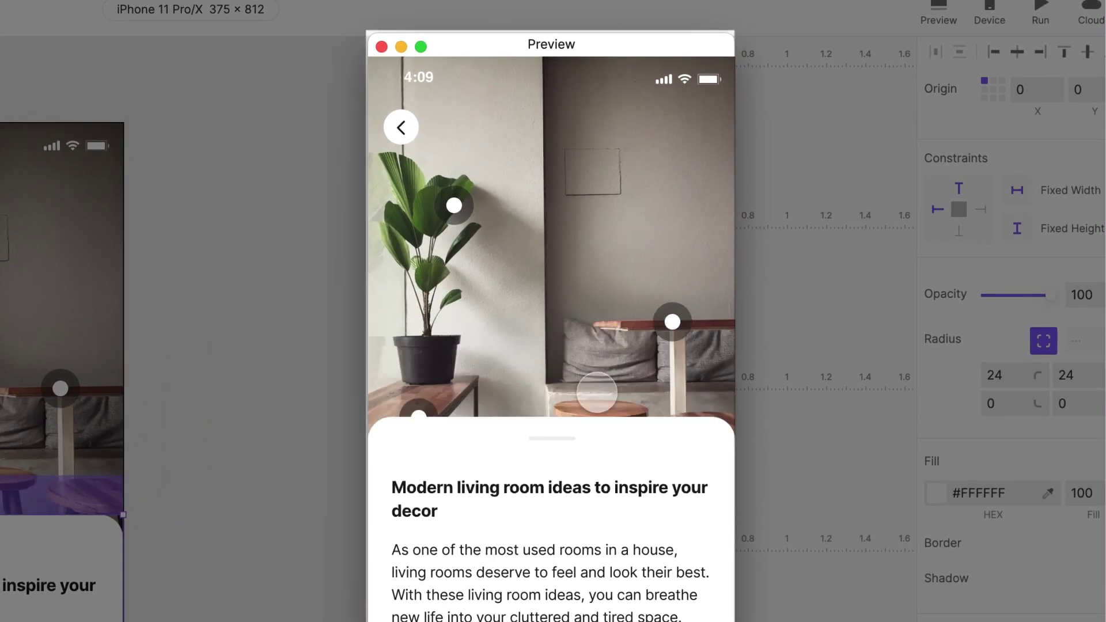
left_click_drag(597, 393, 582, 444)
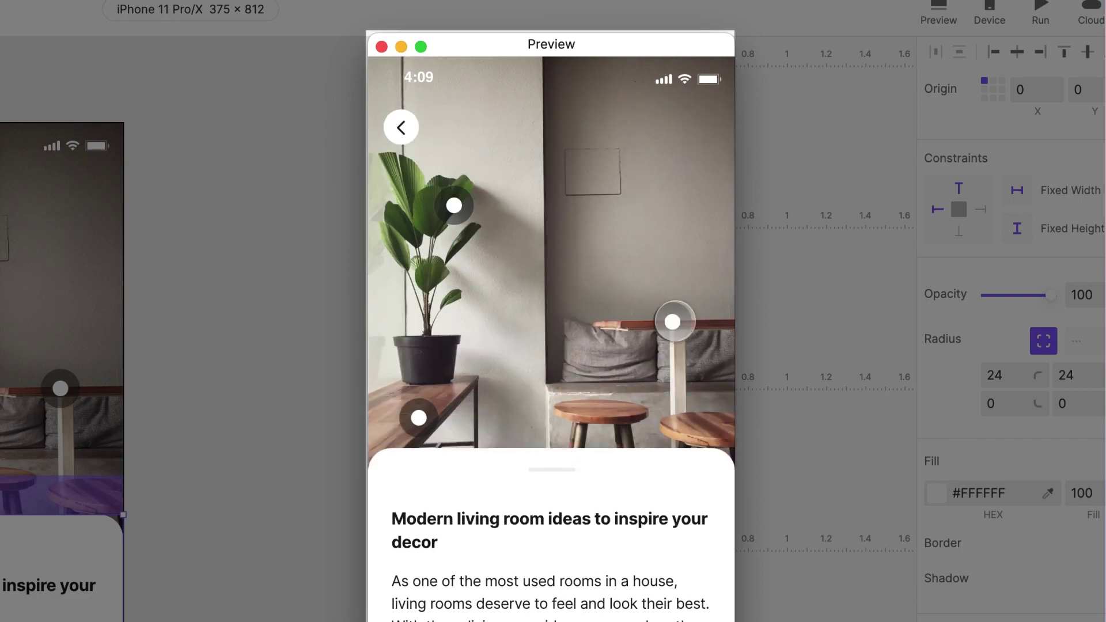
left_click(671, 320)
left_click(454, 205)
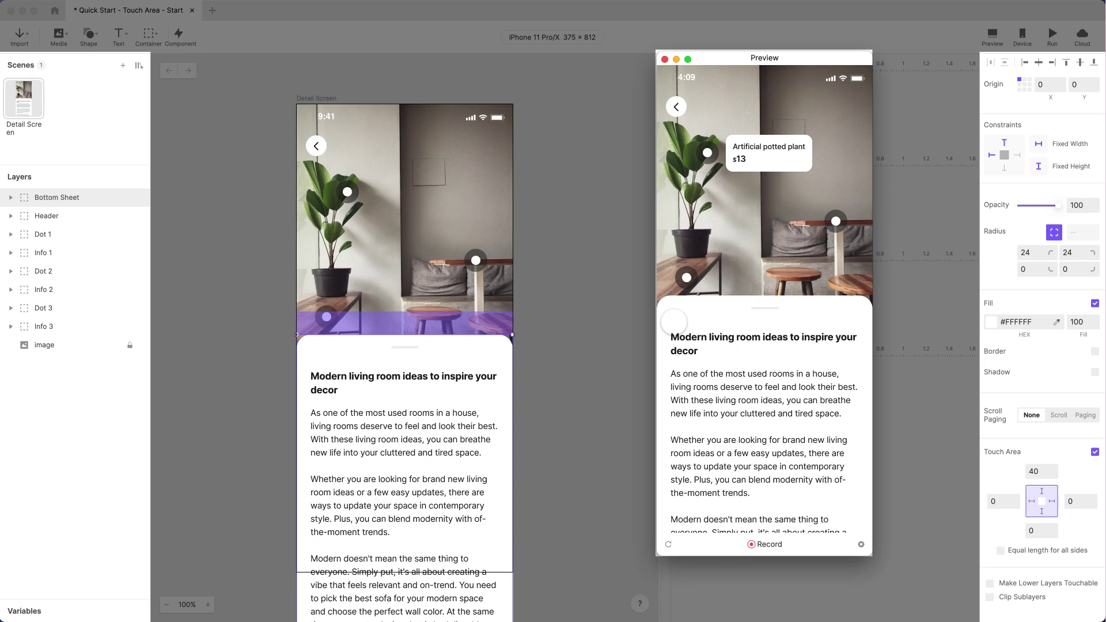
left_click(633, 333)
left_click(450, 385)
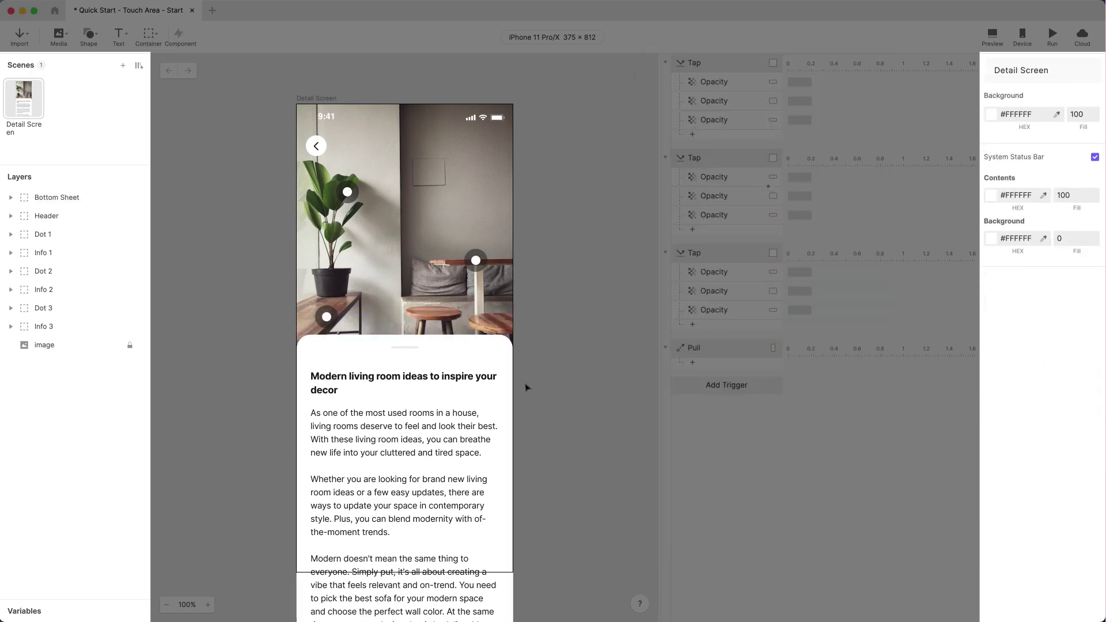
left_click(326, 317)
left_click(327, 317)
left_click(44, 271, "super")
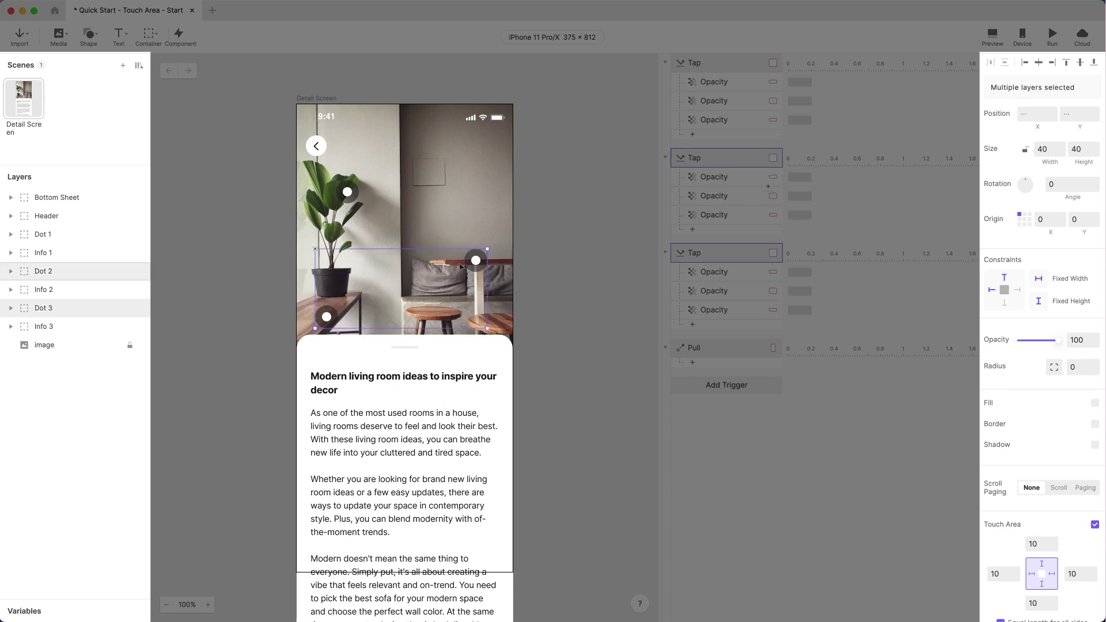
left_click(57, 234, "super")
left_click_drag(60, 234, 80, 193)
left_click(219, 292)
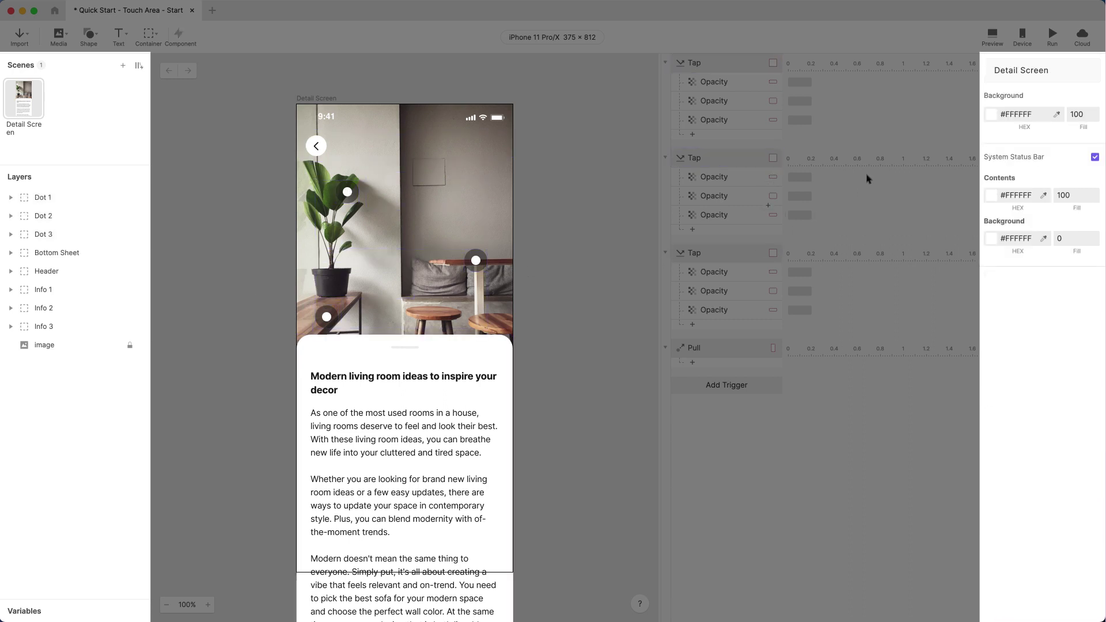
left_click(992, 36)
left_click_drag(810, 294, 769, 201)
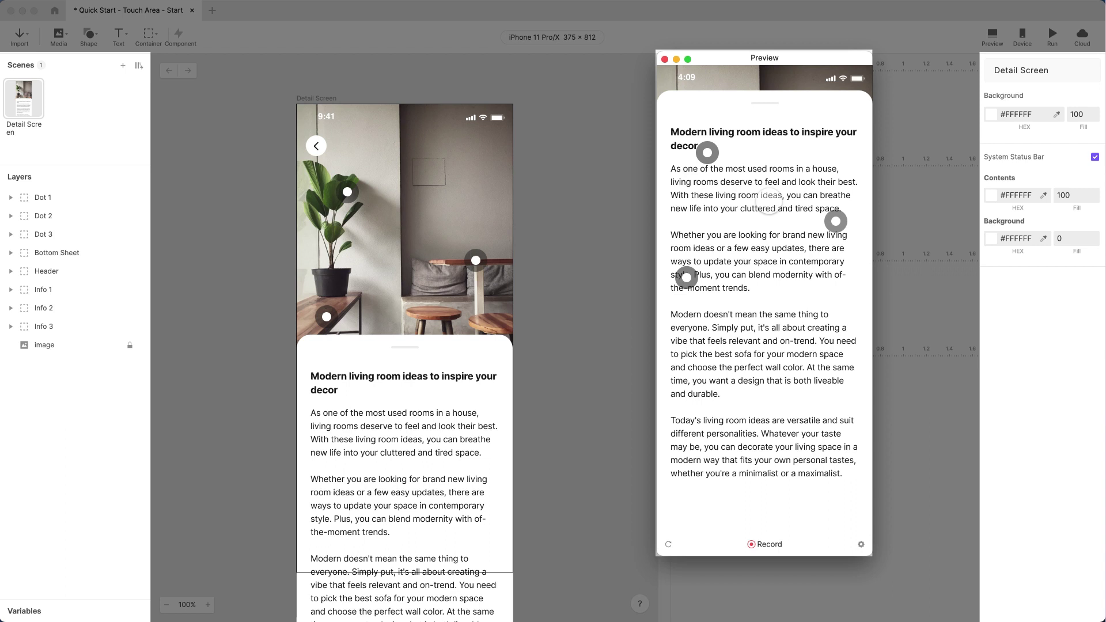
key("super+w")
key("super+z")
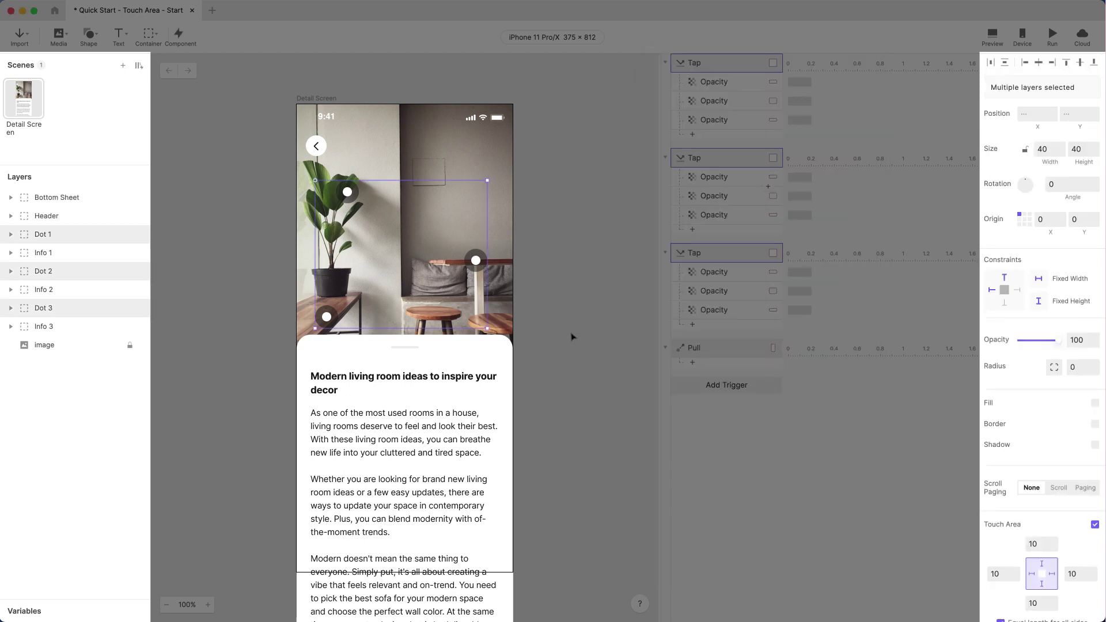
left_click(573, 336)
left_click(484, 361)
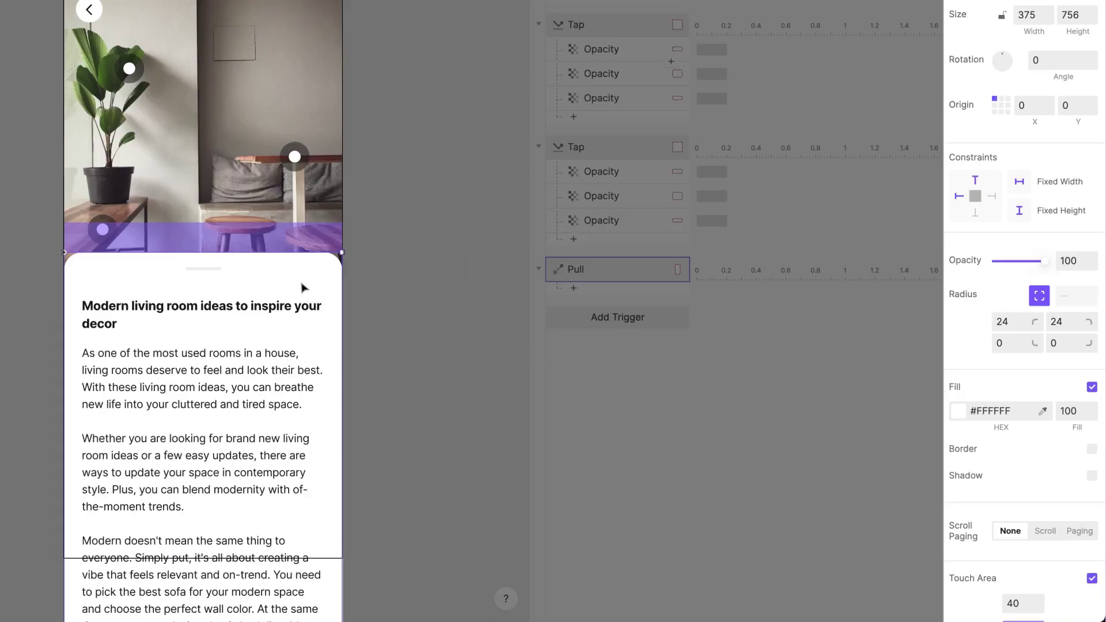
- Enable Make Lower Layers Touchable on the Bottom Sheet
scroll(963, 527, "down", 5)
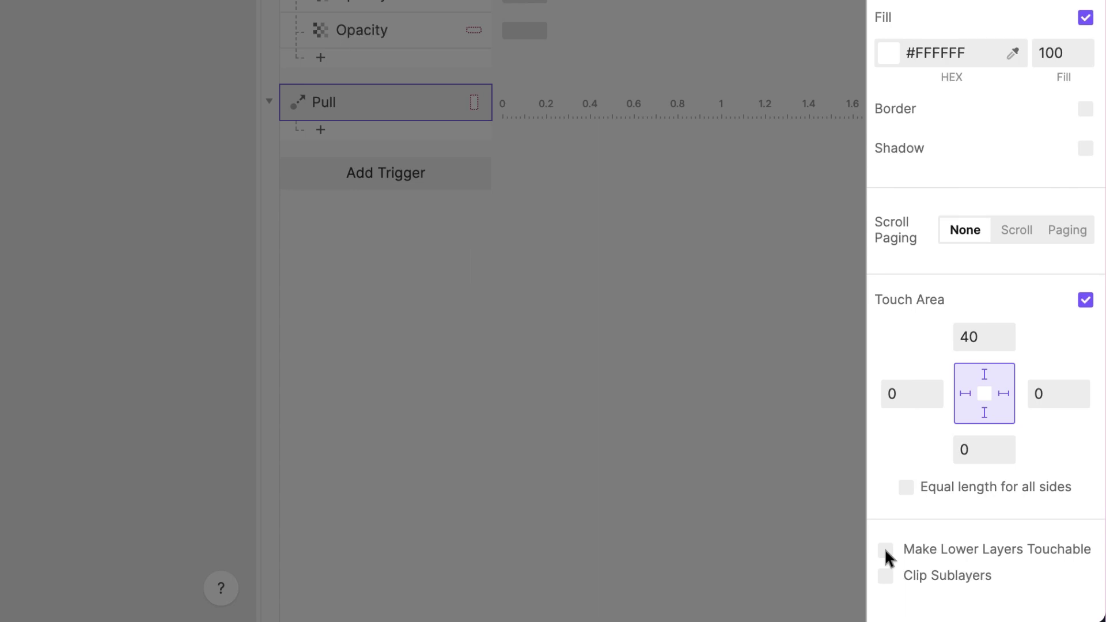
left_click(886, 551)
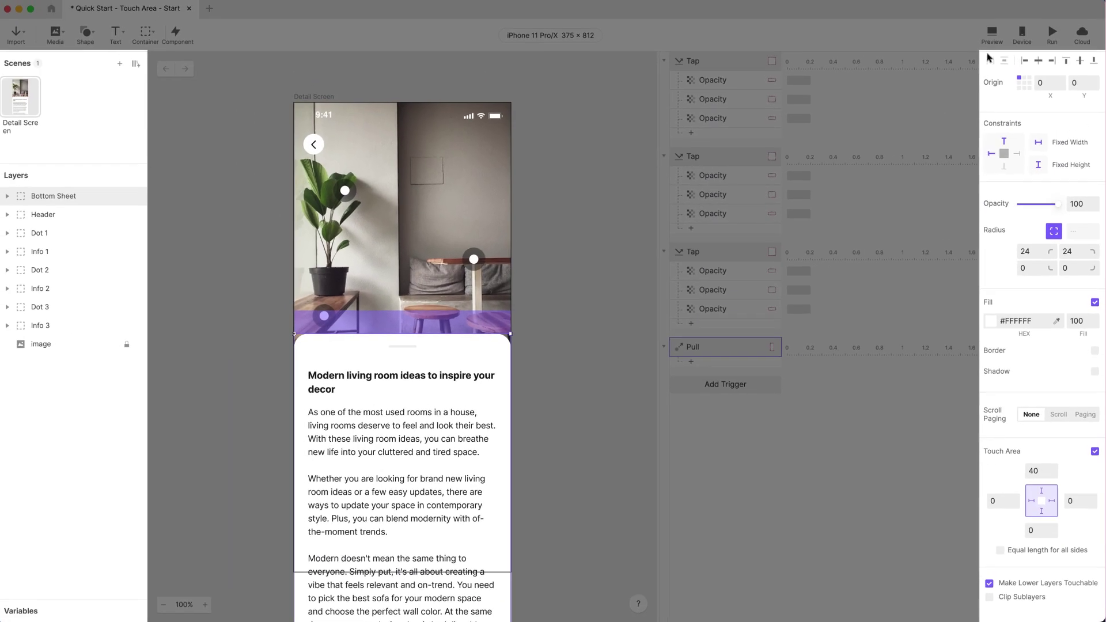
- In a preview, tap the side table, potted plant and work bench dots to show each product card
left_click(992, 35)
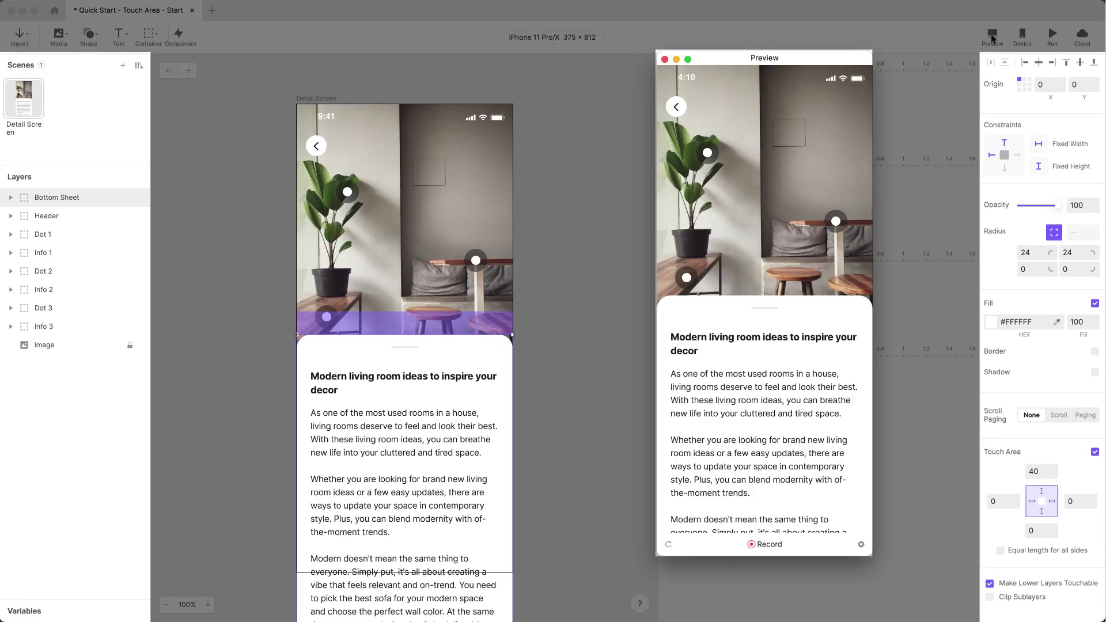
left_click(835, 220)
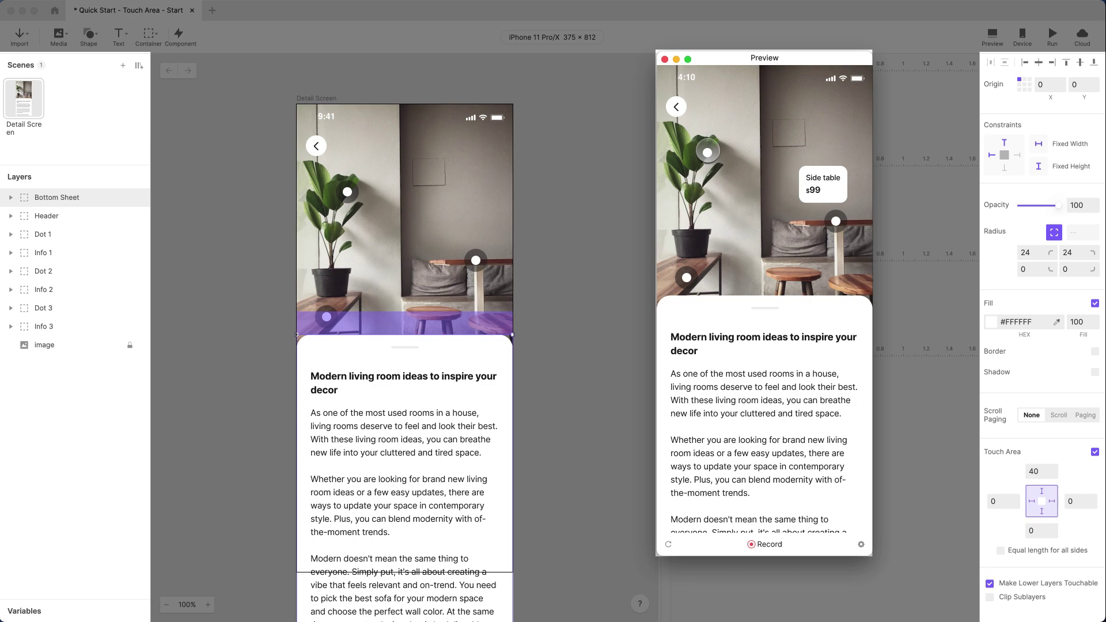
left_click(708, 152)
left_click(687, 278)
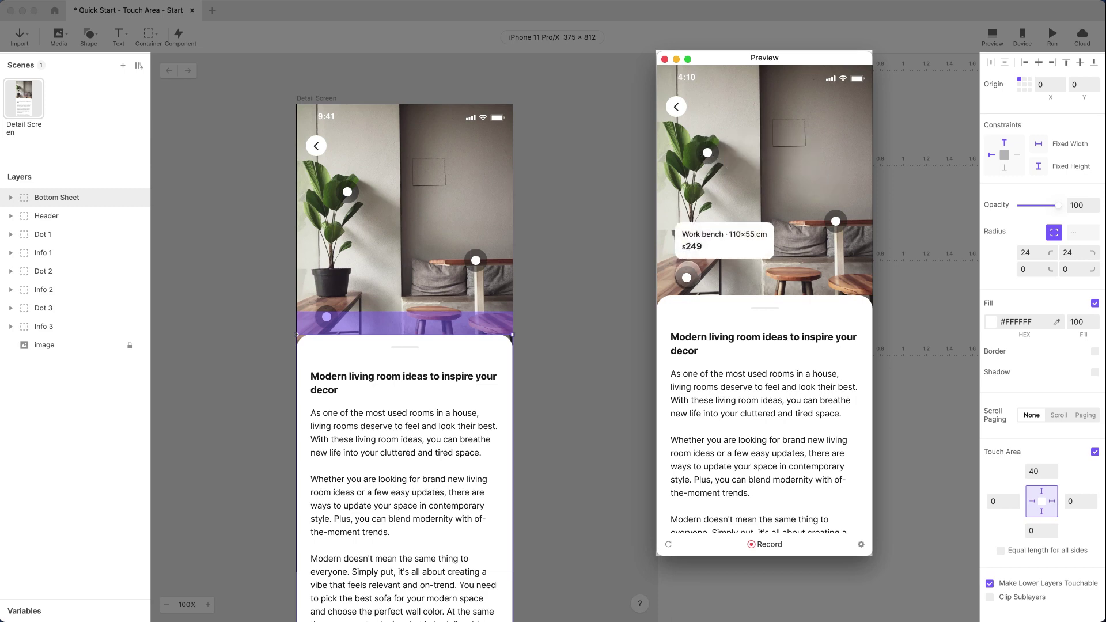